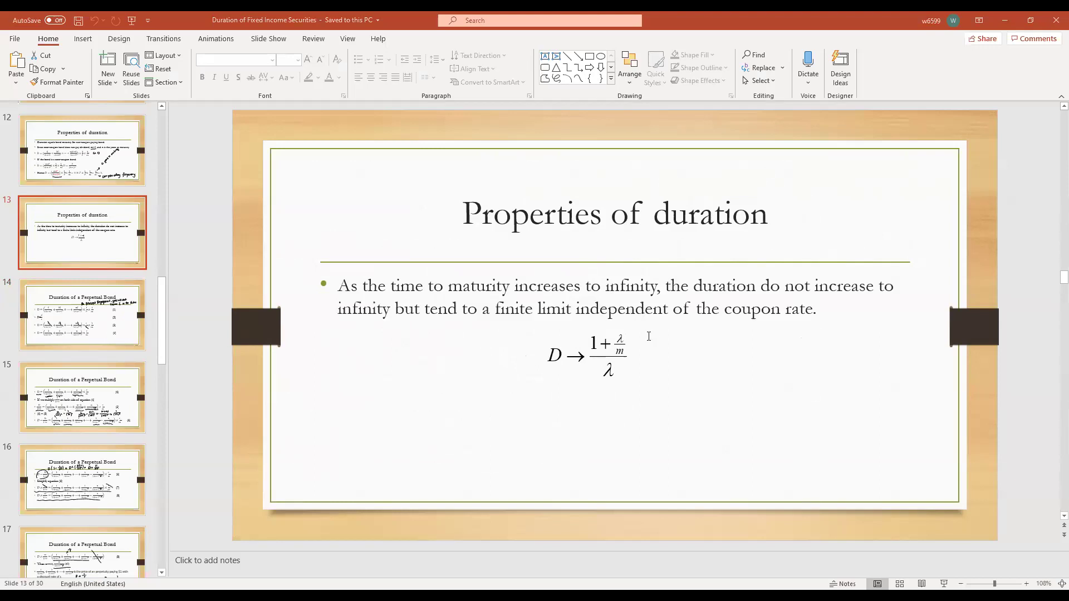
- Add a text box right of the formula reading 'lamba is the yield to maturity, and m is the compounding frequency'
{"action": "left_click_drag", "start_coordinate": [649, 336], "coordinate": [869, 348]}
{"action": "type", "text": "lamba is the "}
{"action": "type", "text": "yie"}
{"action": "key", "text": "BackSpace"}
{"action": "type", "text": "iedl to"}
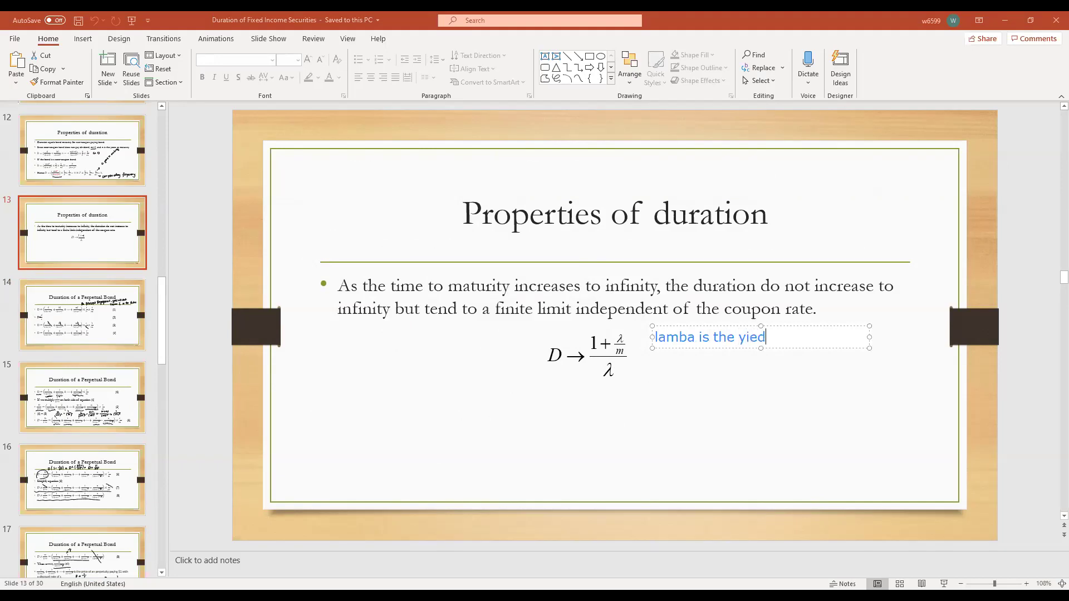
{"action": "key", "text": "BackSpace"}
{"action": "key", "text": "BackSpace"}
{"action": "key", "text": "BackSpace"}
{"action": "key", "text": "BackSpace"}
{"action": "key", "text": "BackSpace"}
{"action": "key", "text": "BackSpace"}
{"action": "type", "text": "ld to maturity, and m "}
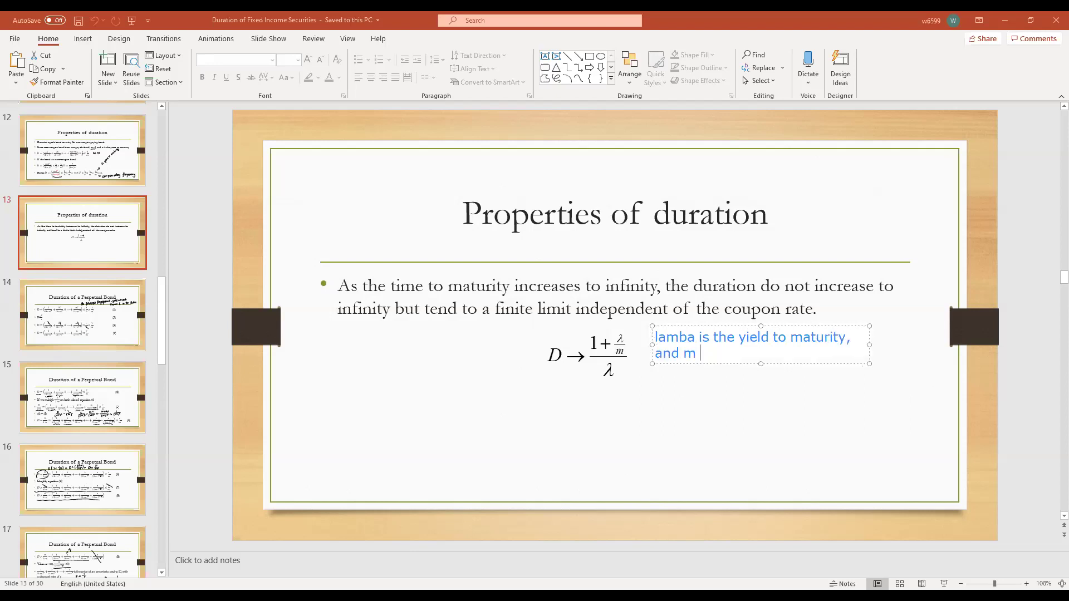
{"action": "type", "text": "is the fre"}
{"action": "key", "text": "BackSpace"}
{"action": "key", "text": "BackSpace"}
{"action": "key", "text": "BackSpace"}
{"action": "type", "text": "compou"}
{"action": "key", "text": "BackSpace"}
{"action": "key", "text": "BackSpace"}
{"action": "type", "text": "ouding"}
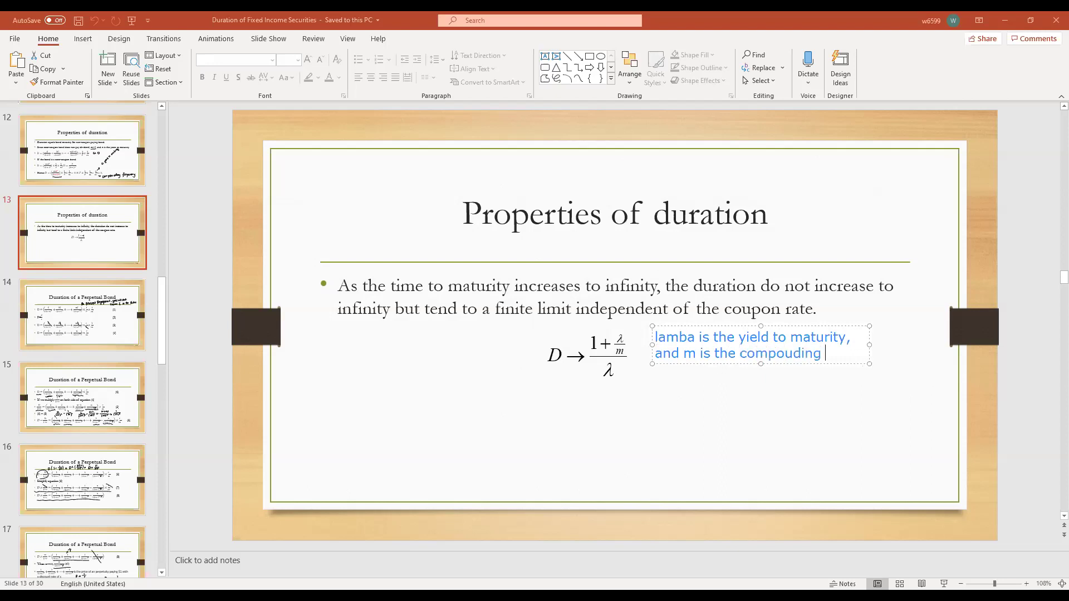
{"action": "type", "text": " frequency"}
{"action": "left_click", "coordinate": [523, 320]}
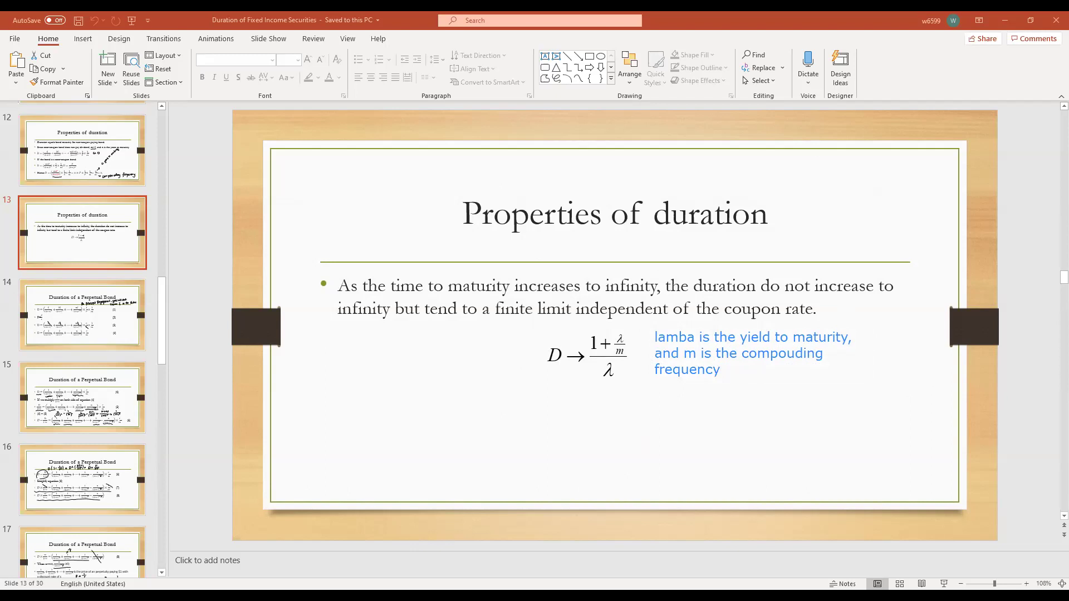
- In the Duration of Perpetual Bond workbook, widen column A so Question 4 fits on one line
{"action": "key", "text": "alt+Tab"}
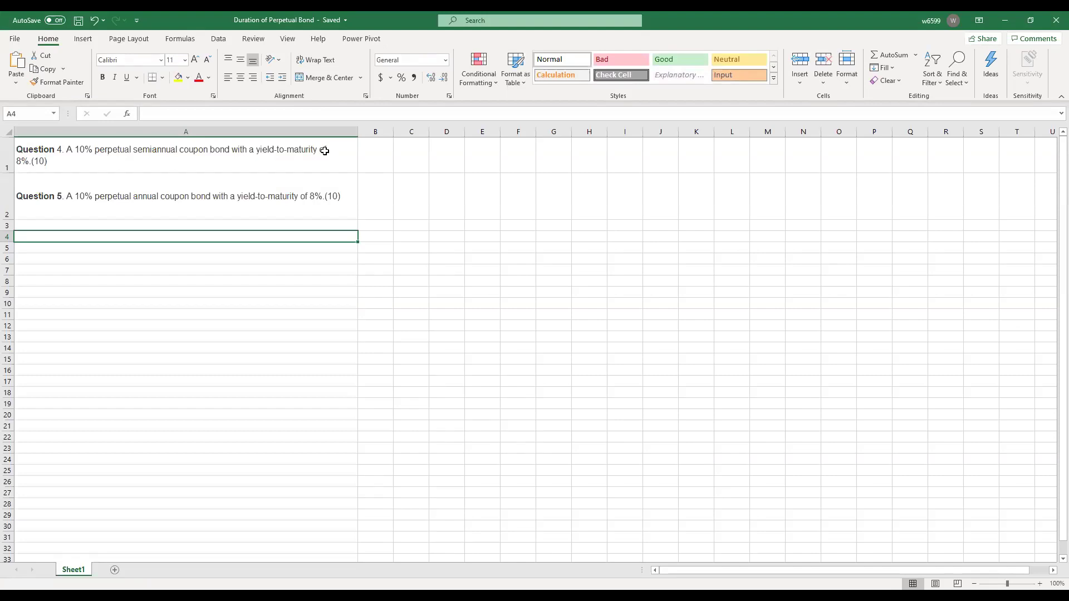
{"action": "left_click", "coordinate": [230, 153]}
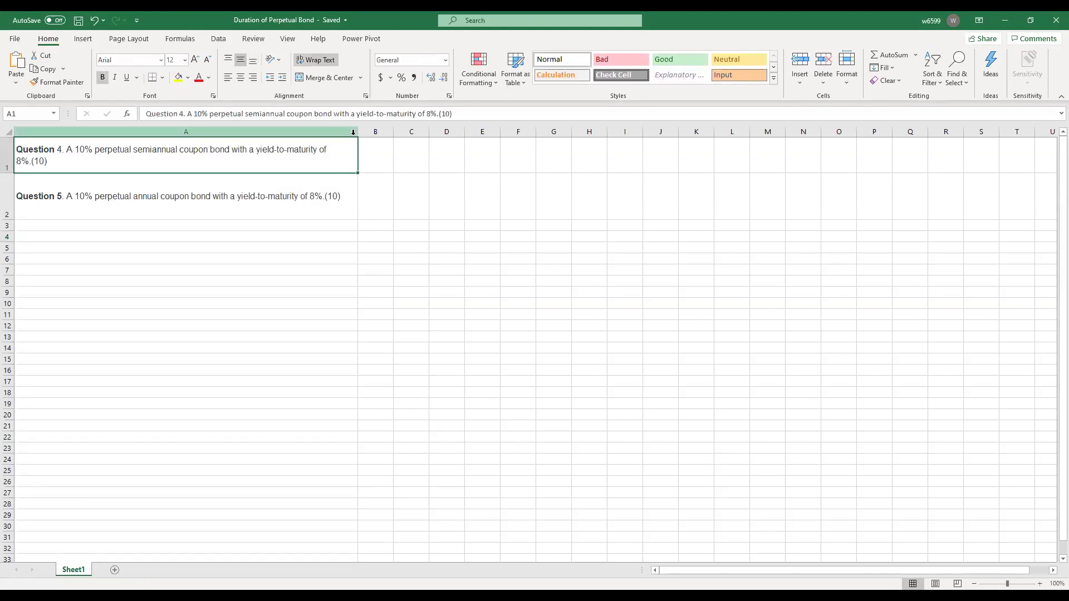
{"action": "left_click_drag", "start_coordinate": [357, 132], "coordinate": [397, 133]}
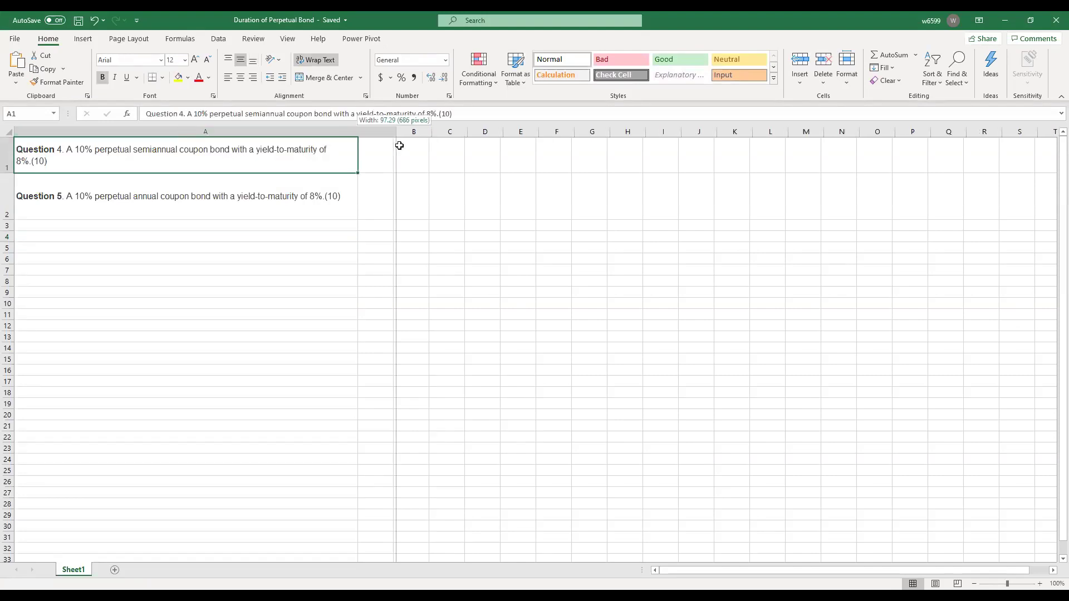
{"action": "left_click", "coordinate": [180, 182]}
{"action": "left_click", "coordinate": [119, 162]}
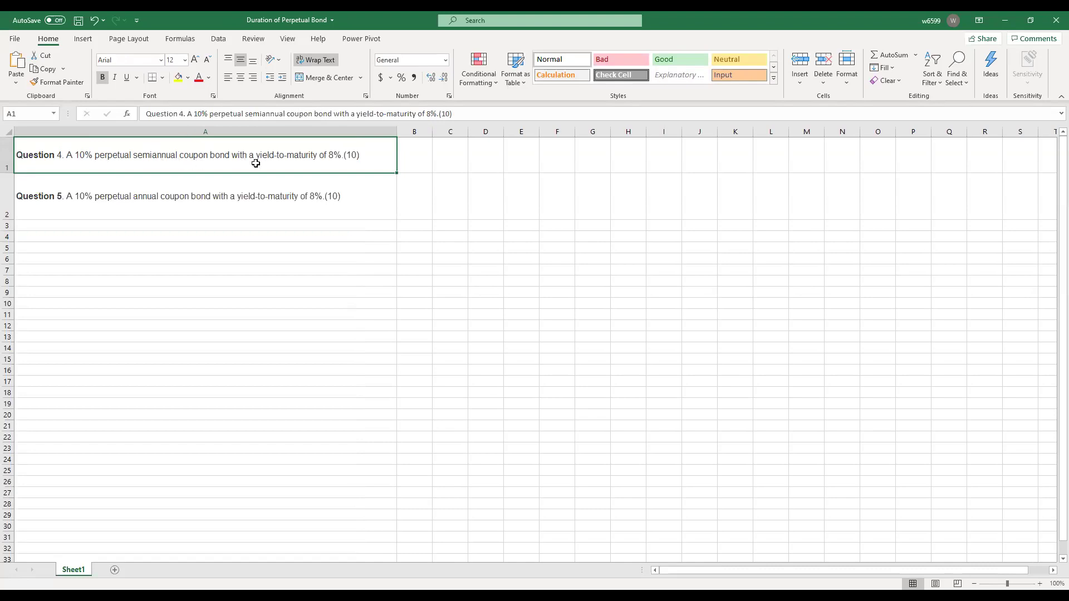
- Enter lambda, 8%, m and 2 across cells B1 to E1
{"action": "left_click", "coordinate": [414, 157]}
{"action": "type", "text": "lambda"}
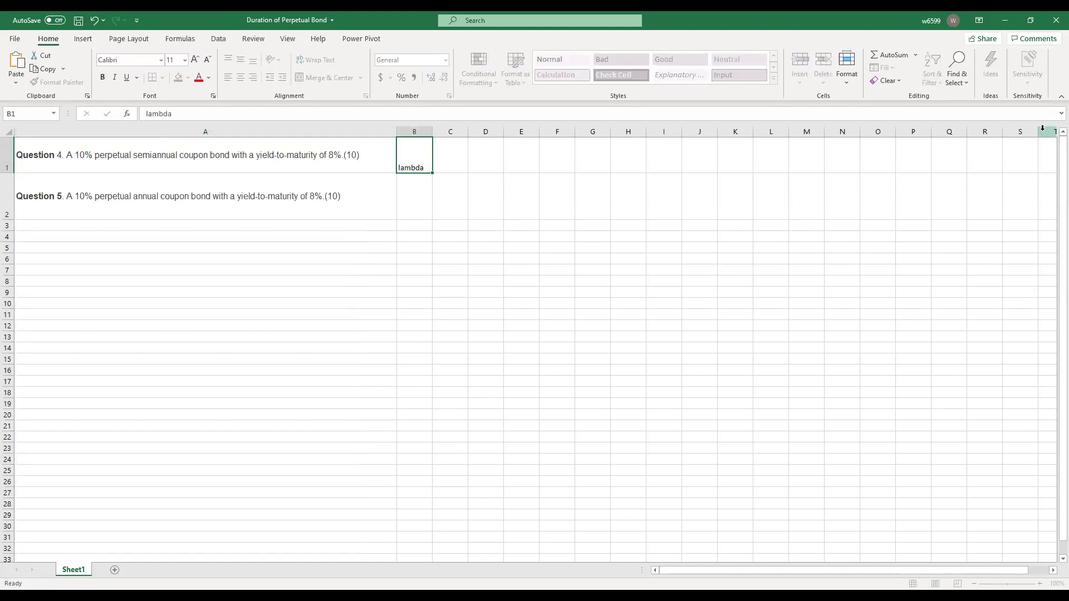
{"action": "key", "text": "Tab"}
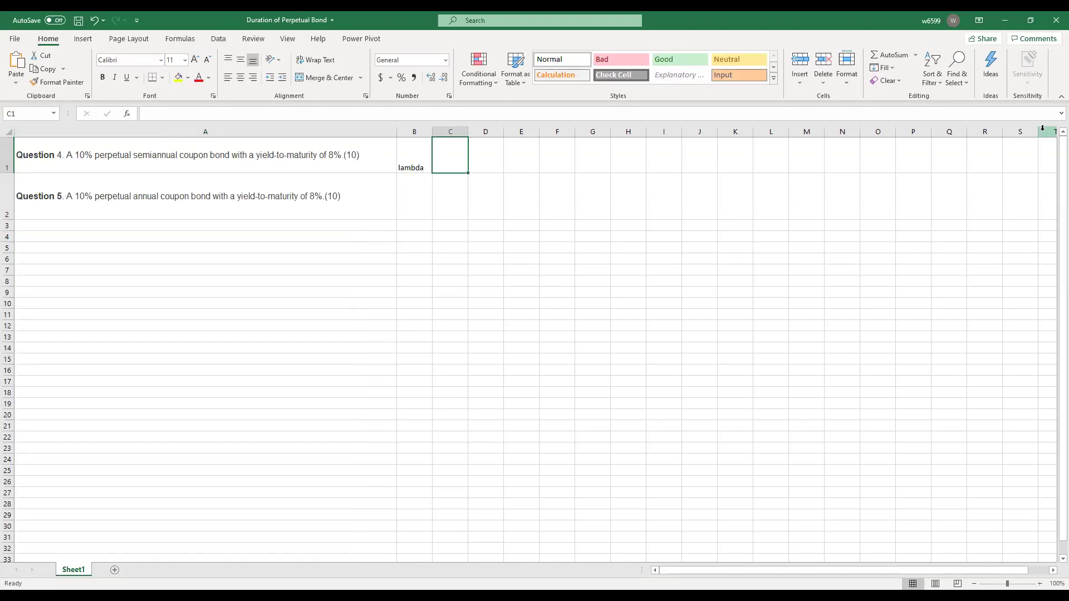
{"action": "type", "text": "8%"}
{"action": "key", "text": "Tab"}
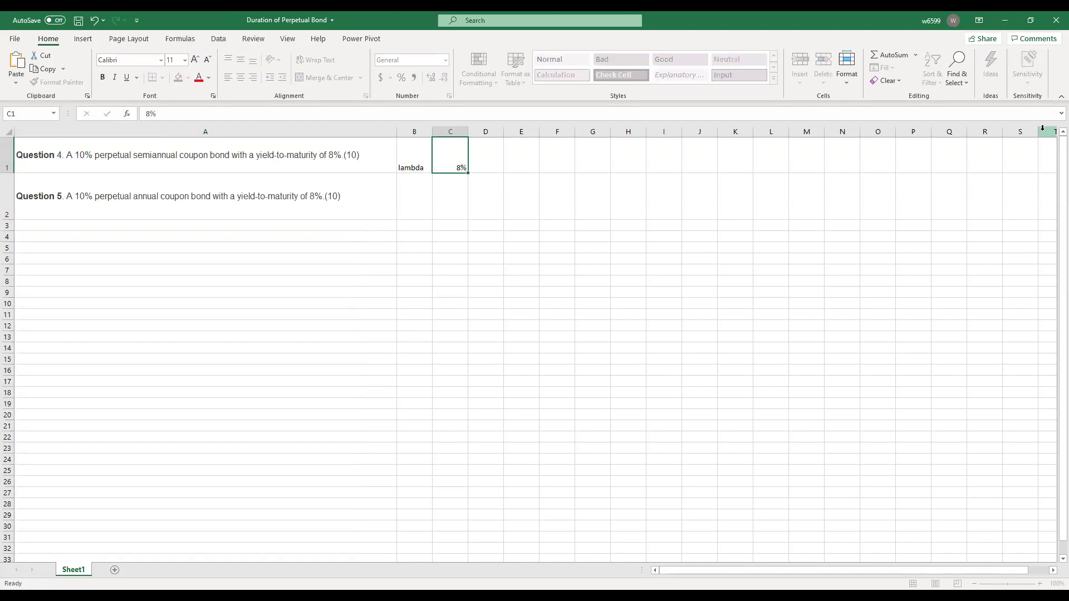
{"action": "type", "text": "m"}
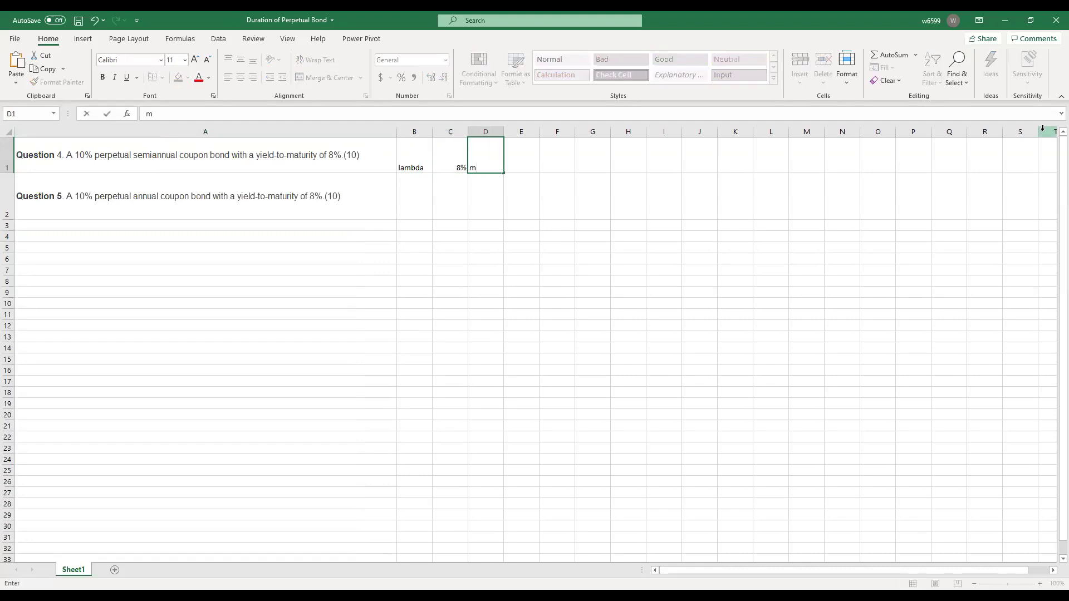
{"action": "key", "text": "Tab"}
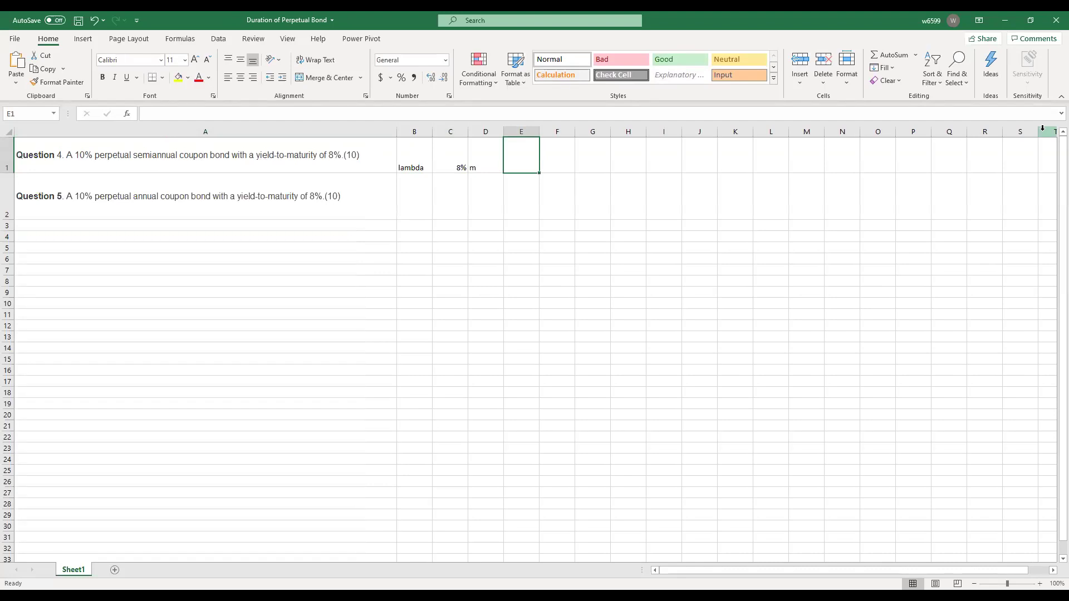
{"action": "type", "text": "m"}
{"action": "key", "text": "BackSpace"}
{"action": "type", "text": "2"}
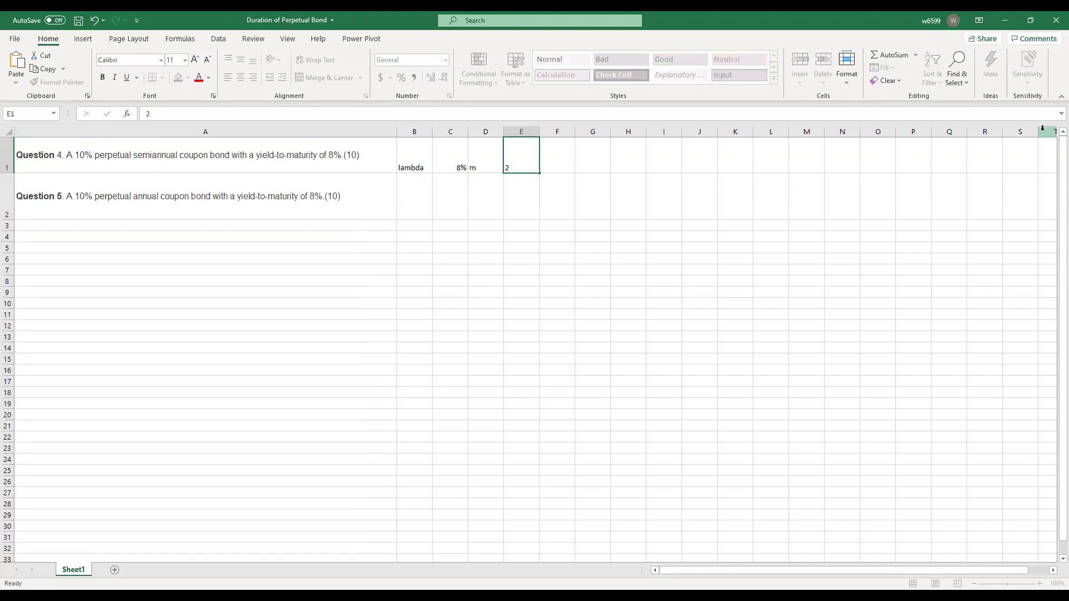
{"action": "key", "text": "Tab"}
- Label F1 'duration' and begin the G1 formula with =(1+
{"action": "type", "text": "="}
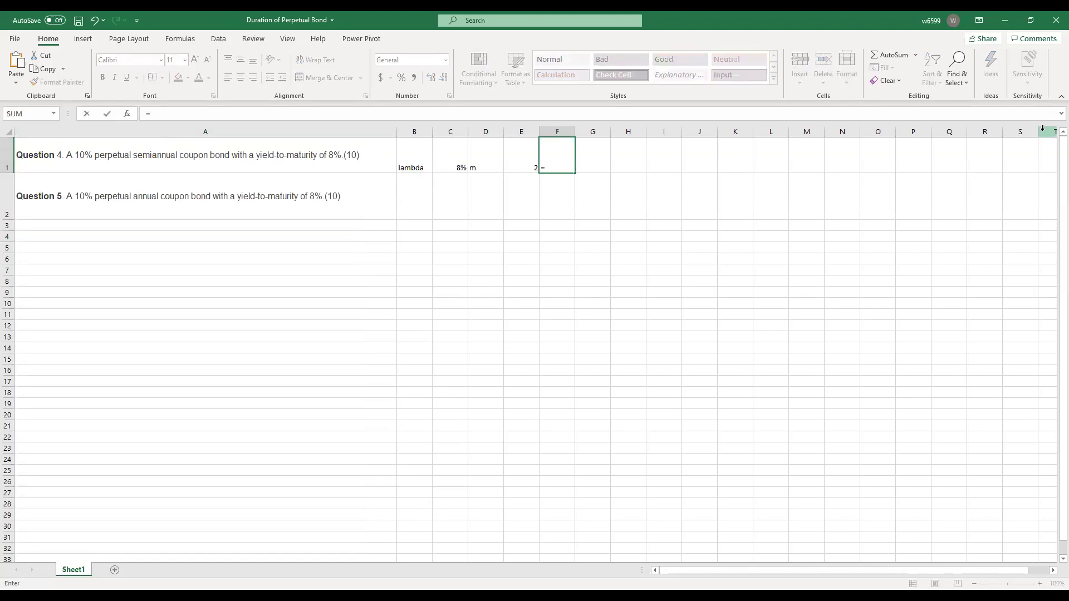
{"action": "key", "text": "BackSpace"}
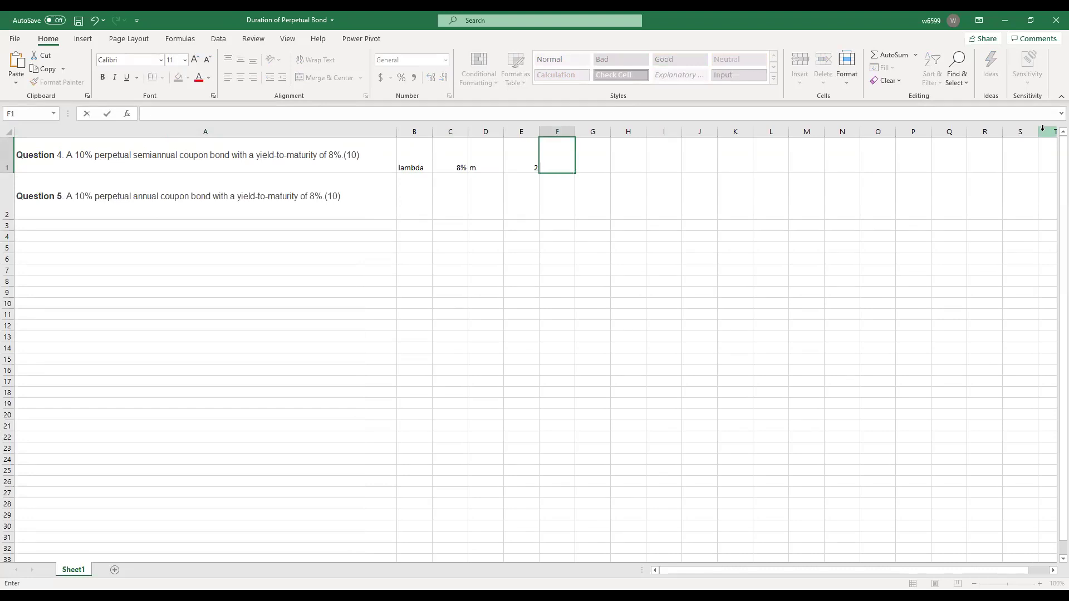
{"action": "type", "text": "duration"}
{"action": "key", "text": "Tab"}
{"action": "type", "text": "="}
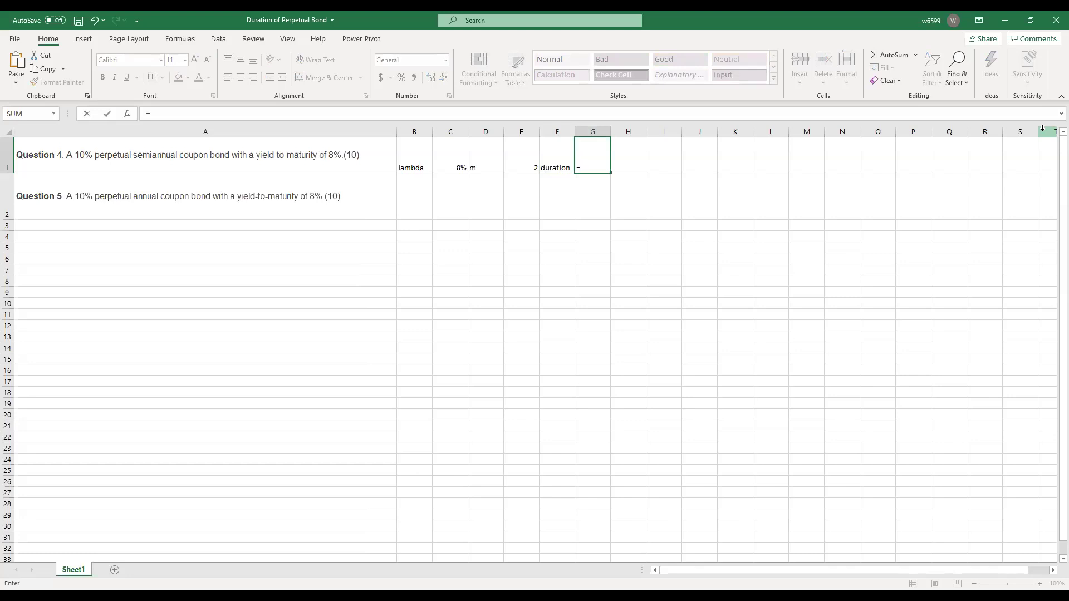
{"action": "type", "text": "(1+"}
- Complete G1's formula as =(1+C1/E1)/C1, giving a semiannual duration of 13
{"action": "left_click", "coordinate": [435, 167]}
{"action": "type", "text": "/"}
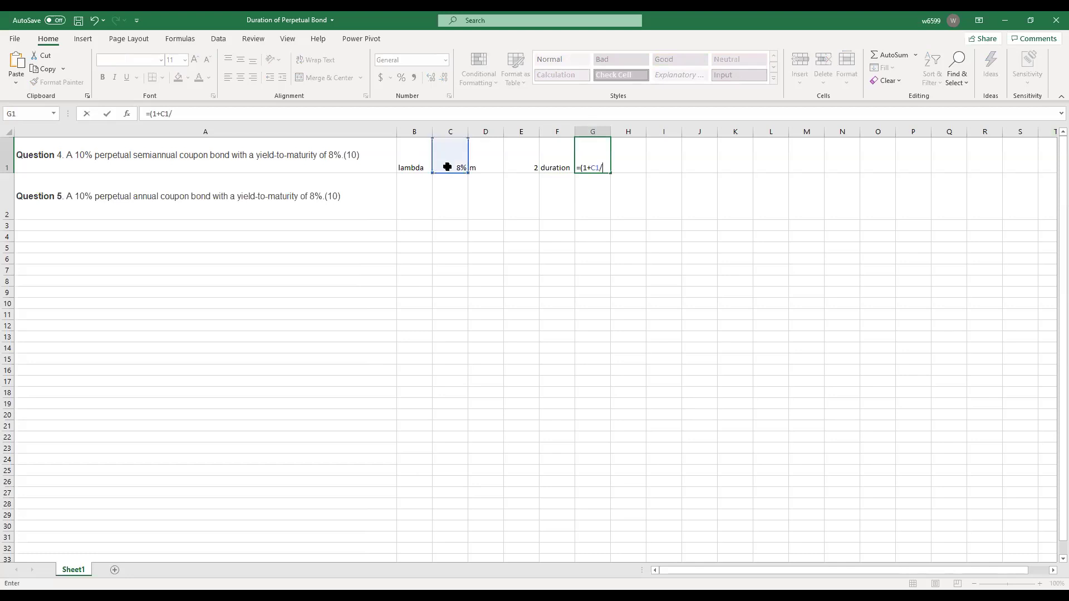
{"action": "left_click", "coordinate": [533, 162]}
{"action": "type", "text": ")"}
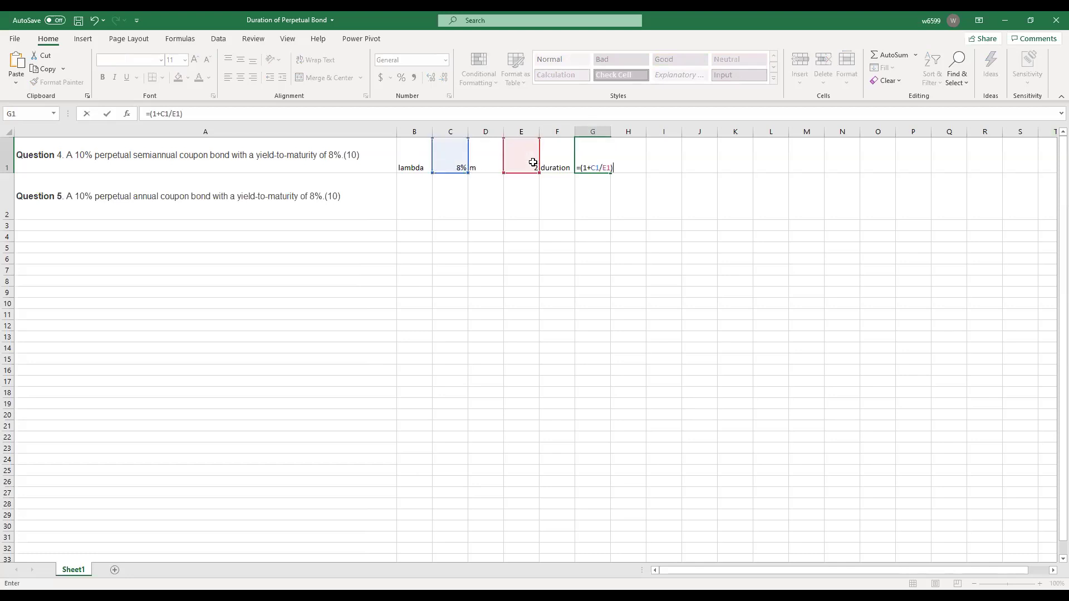
{"action": "type", "text": "/"}
{"action": "left_click", "coordinate": [457, 161]}
{"action": "key", "text": "Return"}
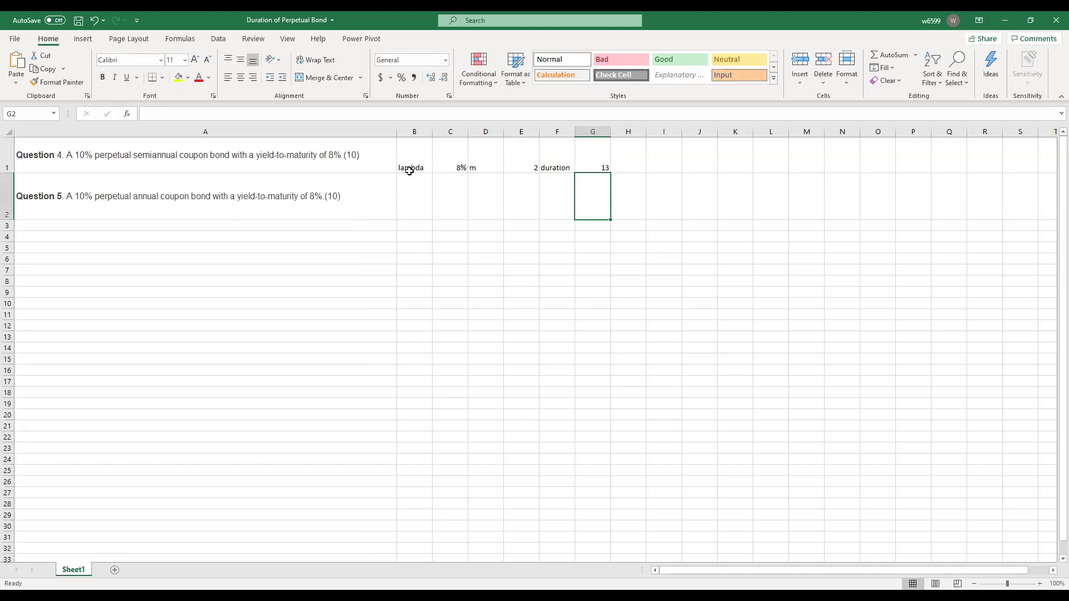
- Copy row 1's setup, B1 to G1, into row 2 starting at B2
{"action": "left_click_drag", "start_coordinate": [409, 170], "coordinate": [592, 174]}
{"action": "key", "text": "ctrl+c"}
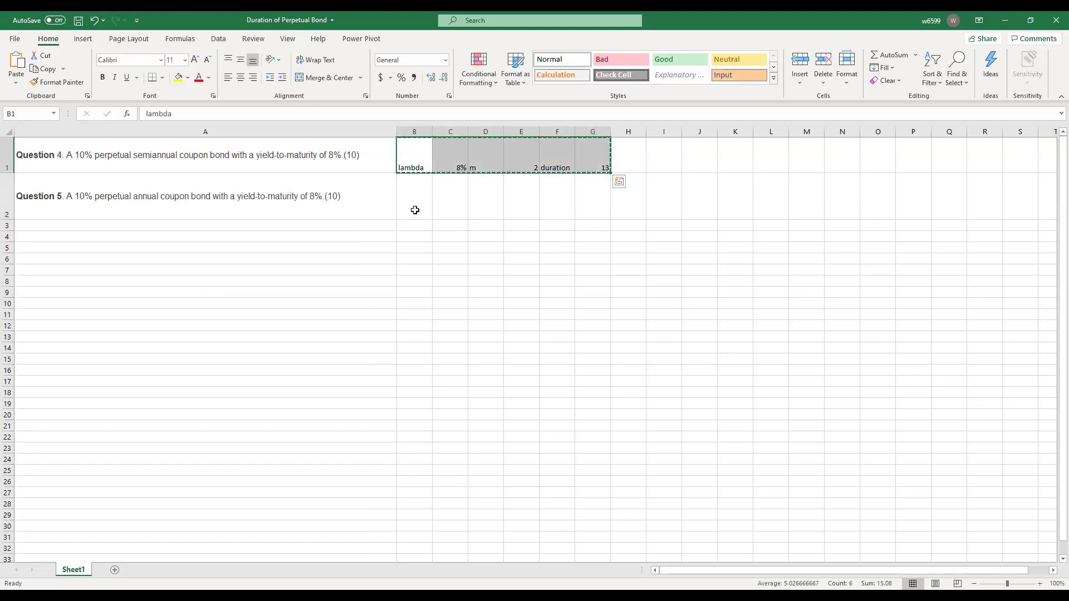
{"action": "left_click", "coordinate": [414, 210]}
{"action": "key", "text": "ctrl+v"}
- Change E2's compounding frequency to 1 and confirm G2 shows a duration of 13.5
{"action": "left_click", "coordinate": [451, 210]}
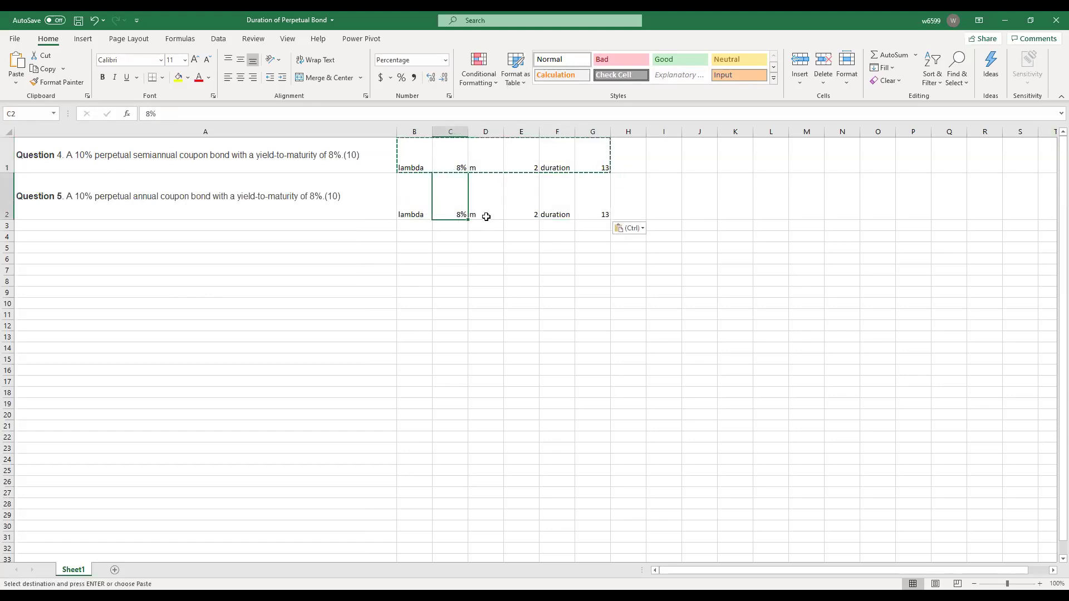
{"action": "left_click", "coordinate": [518, 212]}
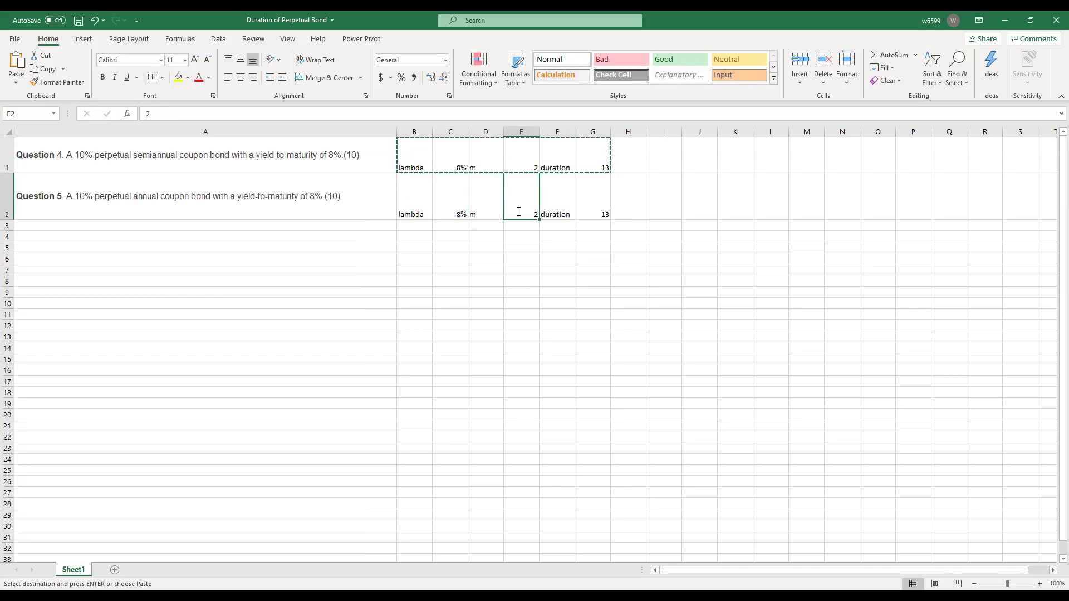
{"action": "type", "text": "1"}
{"action": "key", "text": "Return"}
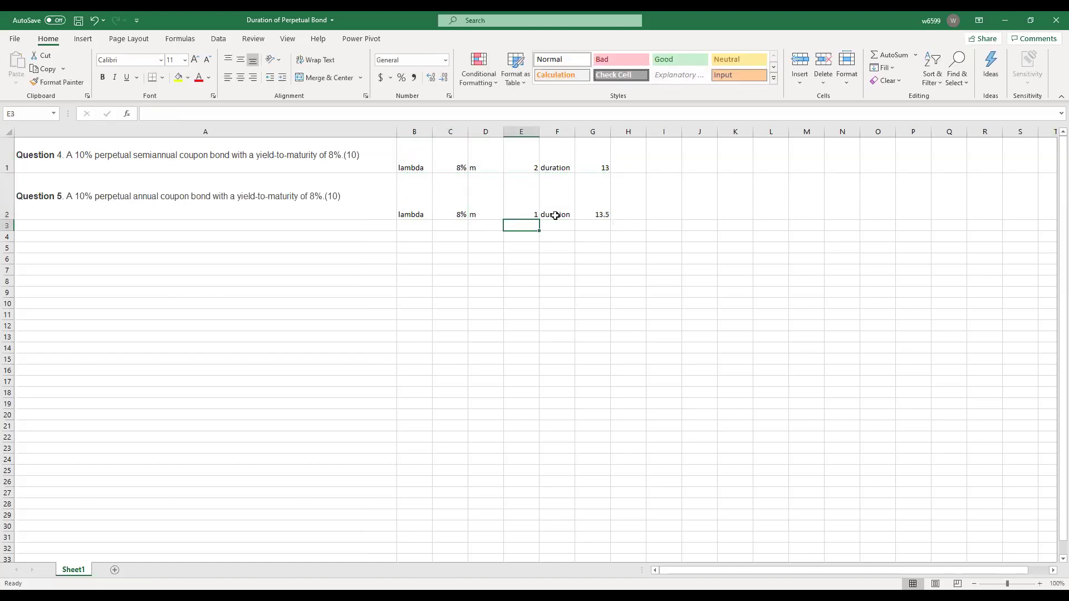
{"action": "left_click", "coordinate": [593, 216]}
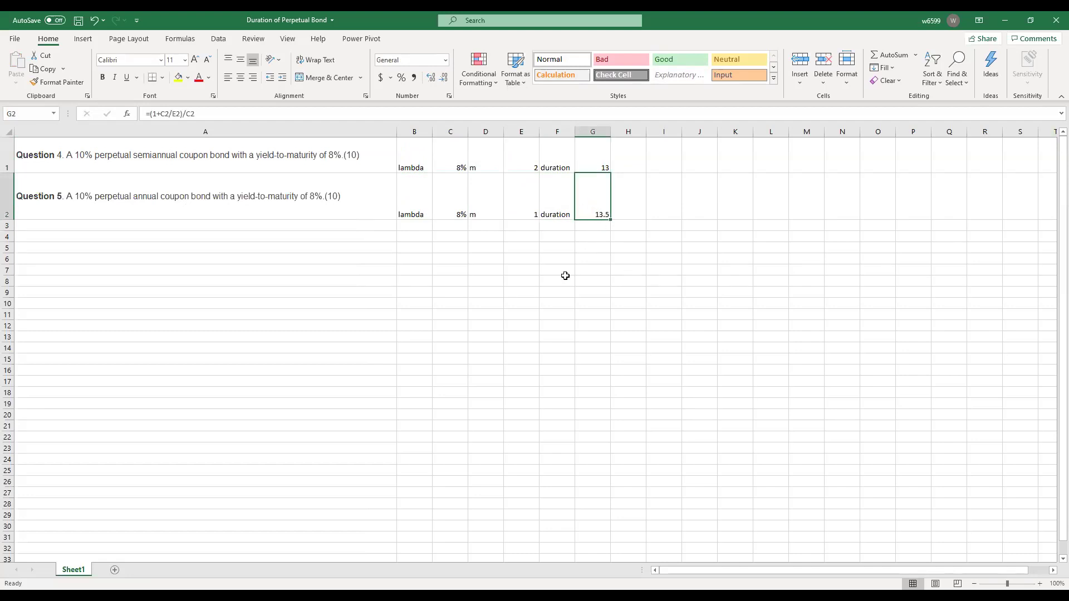